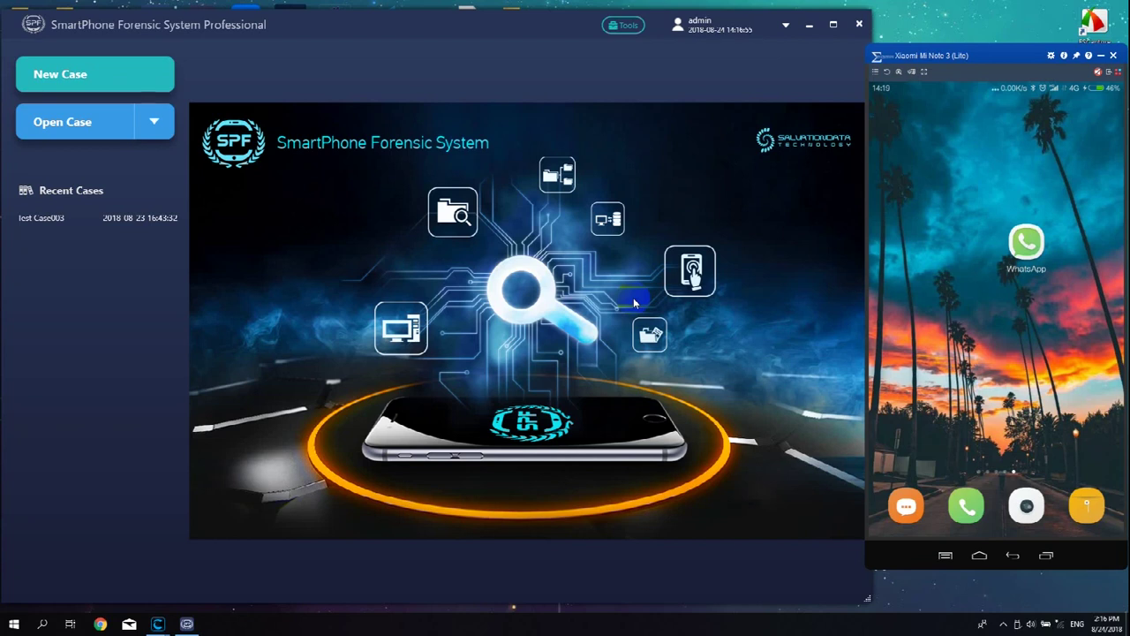
Create a new case with the default details and open the Xiaomi Mi Note 3 device overview
{"action": "left_click", "coordinate": [109, 83]}
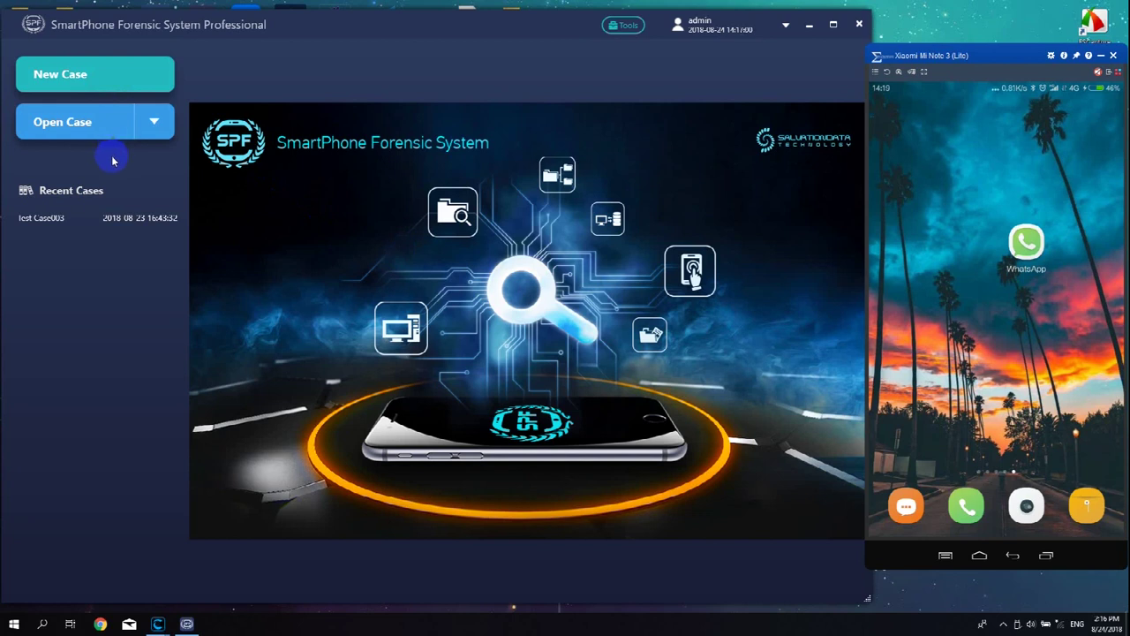
{"action": "left_click", "coordinate": [105, 76]}
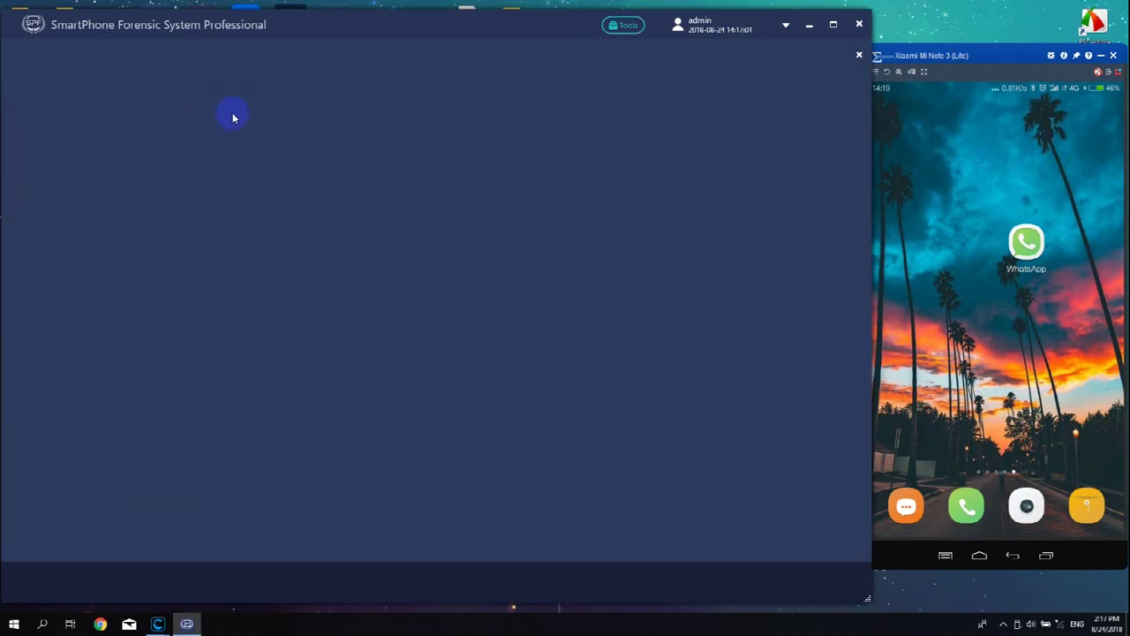
{"action": "left_click", "coordinate": [597, 427]}
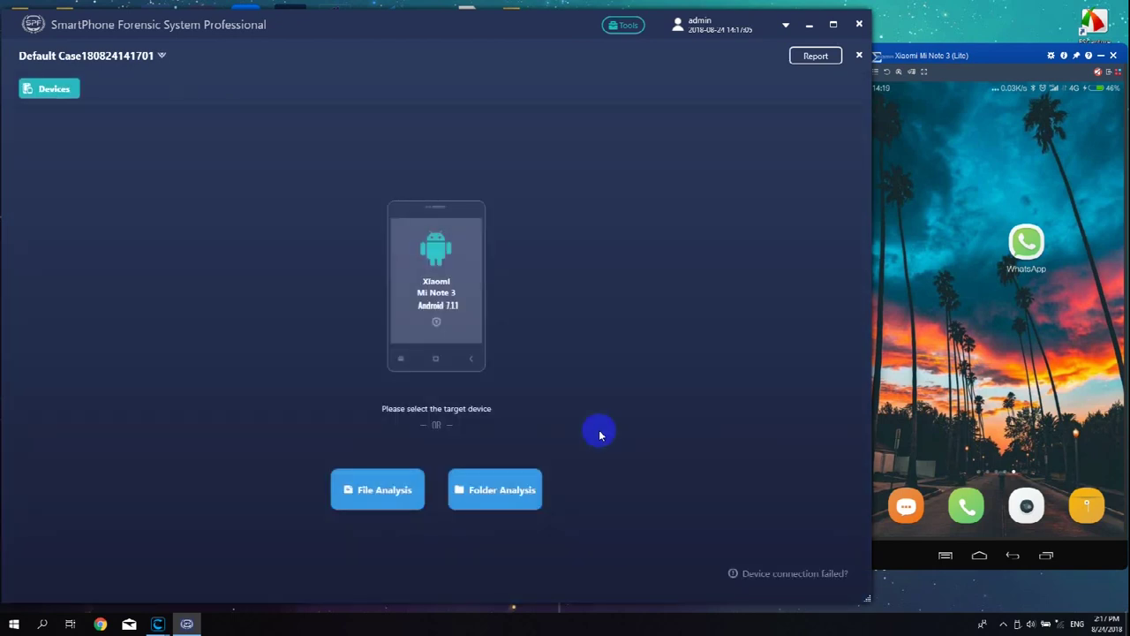
{"action": "left_click", "coordinate": [421, 280]}
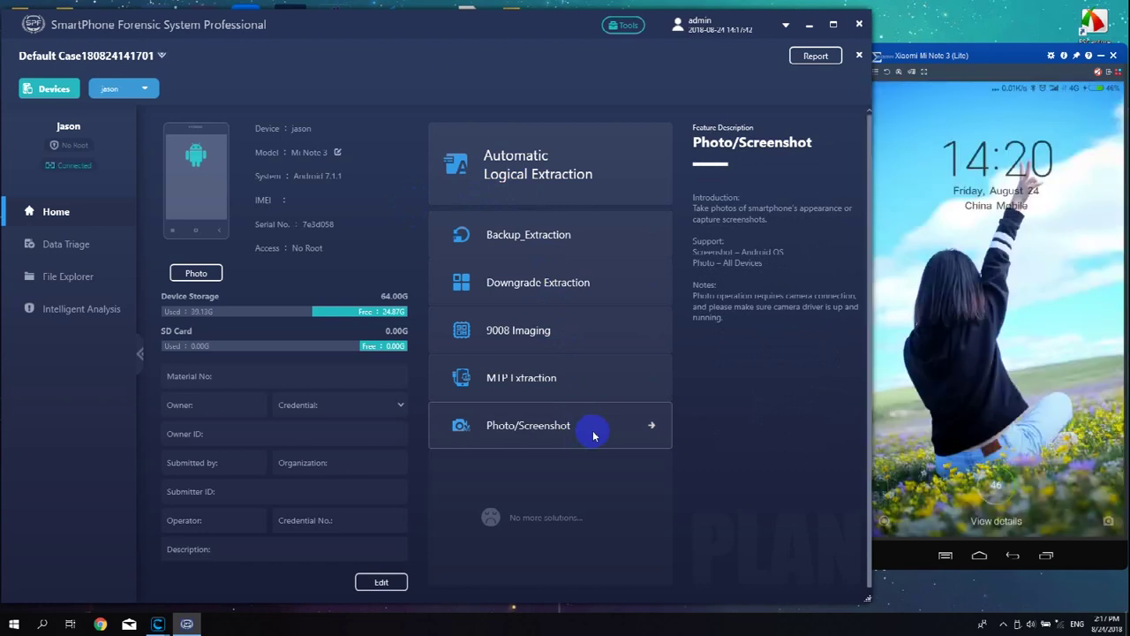
{"action": "mouse_move", "coordinate": [538, 283]}
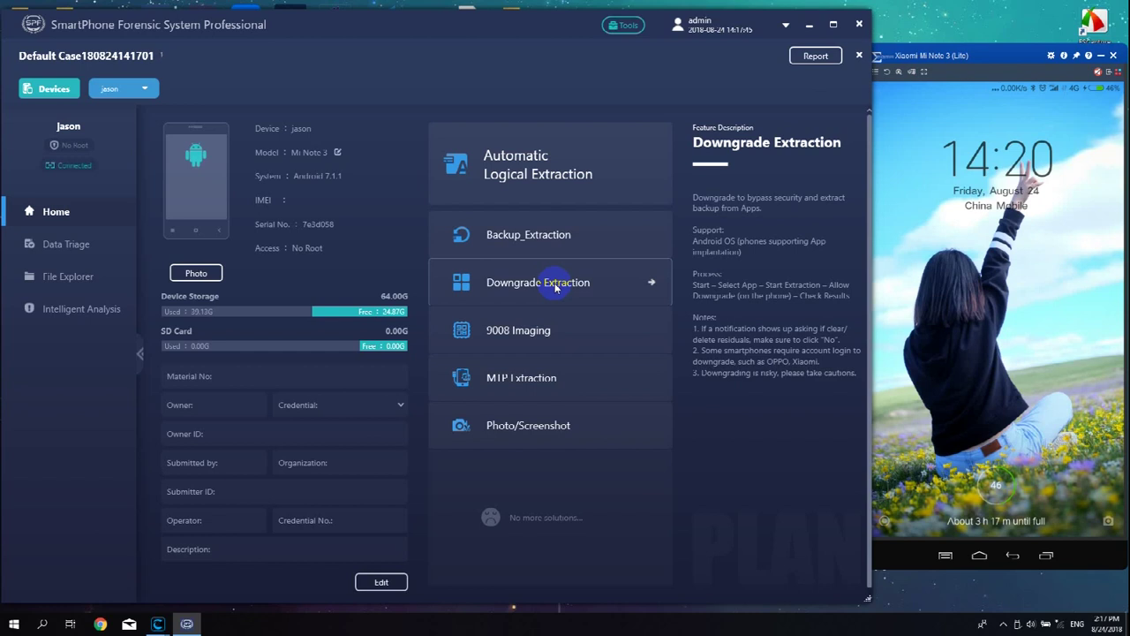
Start a Downgrade Extraction with only WhatsApp selected
{"action": "left_click", "coordinate": [556, 284]}
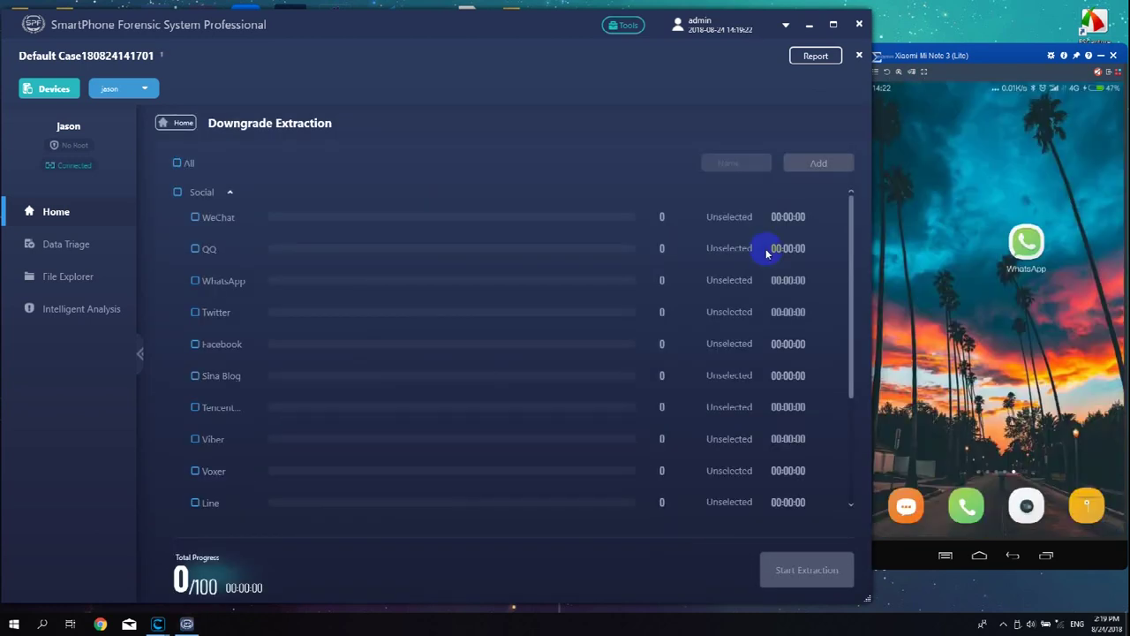
{"action": "left_click", "coordinate": [195, 281]}
{"action": "left_click", "coordinate": [797, 574]}
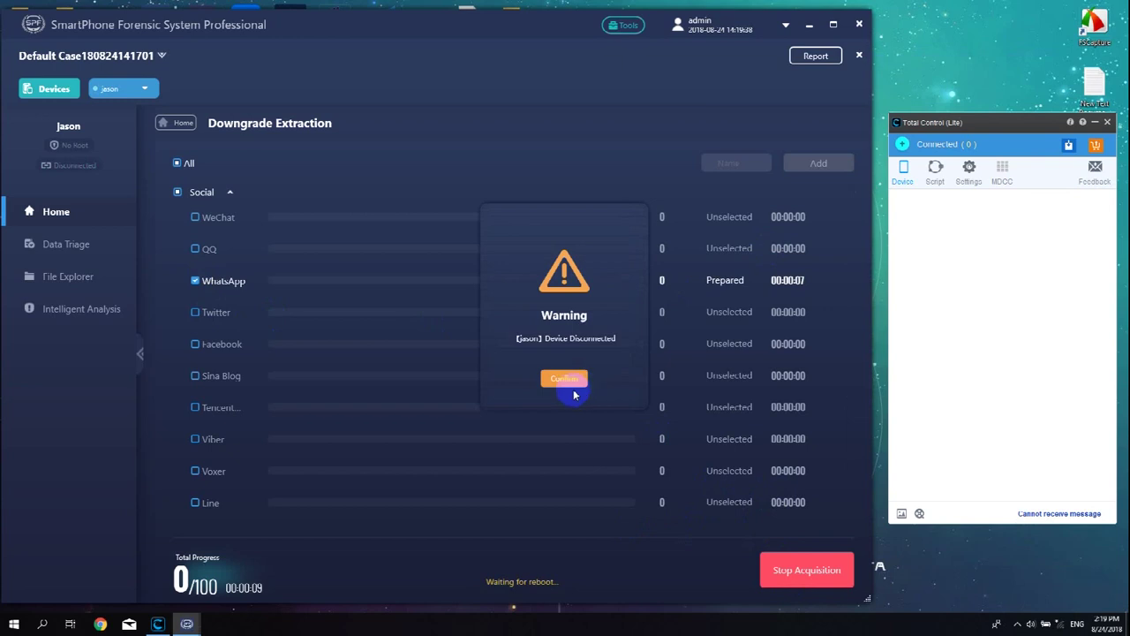
Confirm the first Device Disconnected warning
{"action": "left_click", "coordinate": [566, 379]}
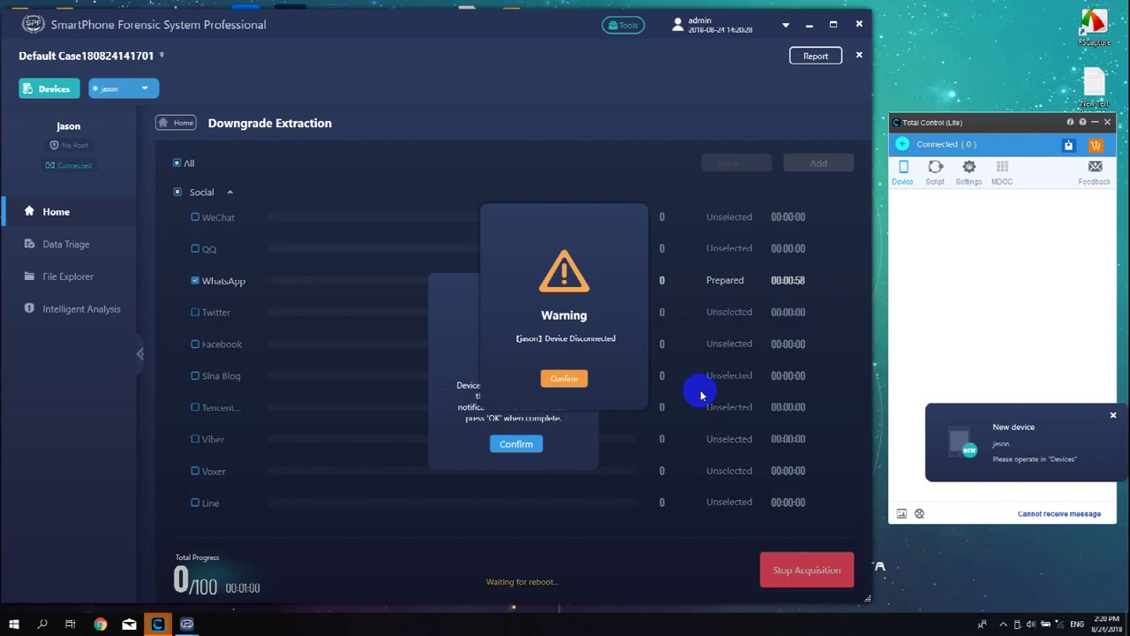
Dismiss the last disconnect warning and reconnect the rebooted Mi Note 3 in Total Control
{"action": "left_click", "coordinate": [563, 378]}
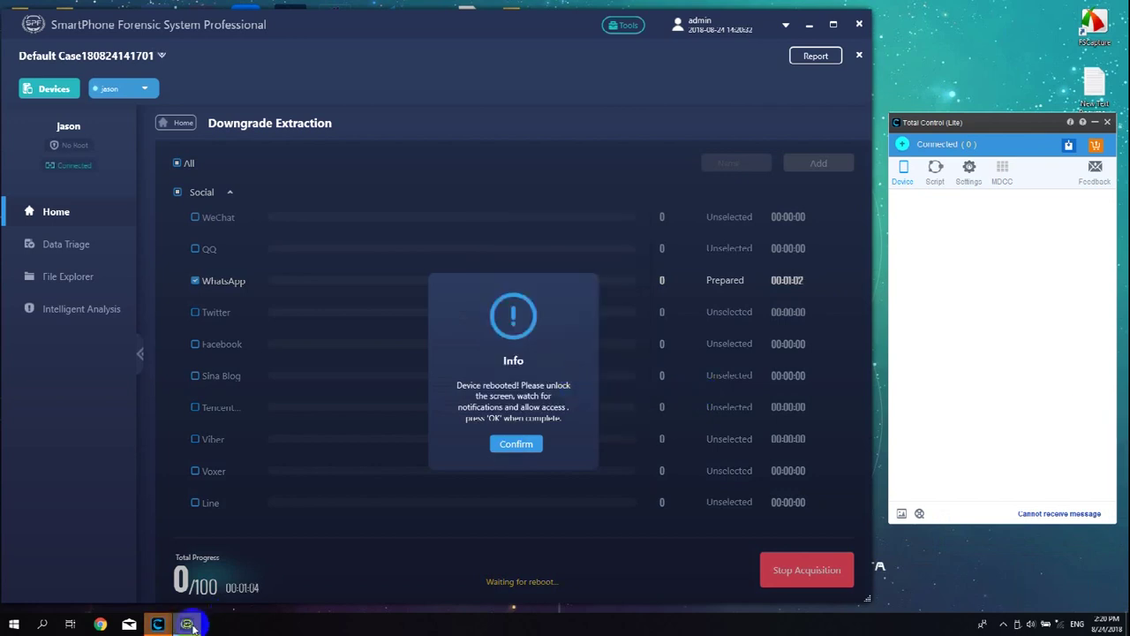
{"action": "mouse_move", "coordinate": [186, 624]}
{"action": "left_click", "coordinate": [119, 570]}
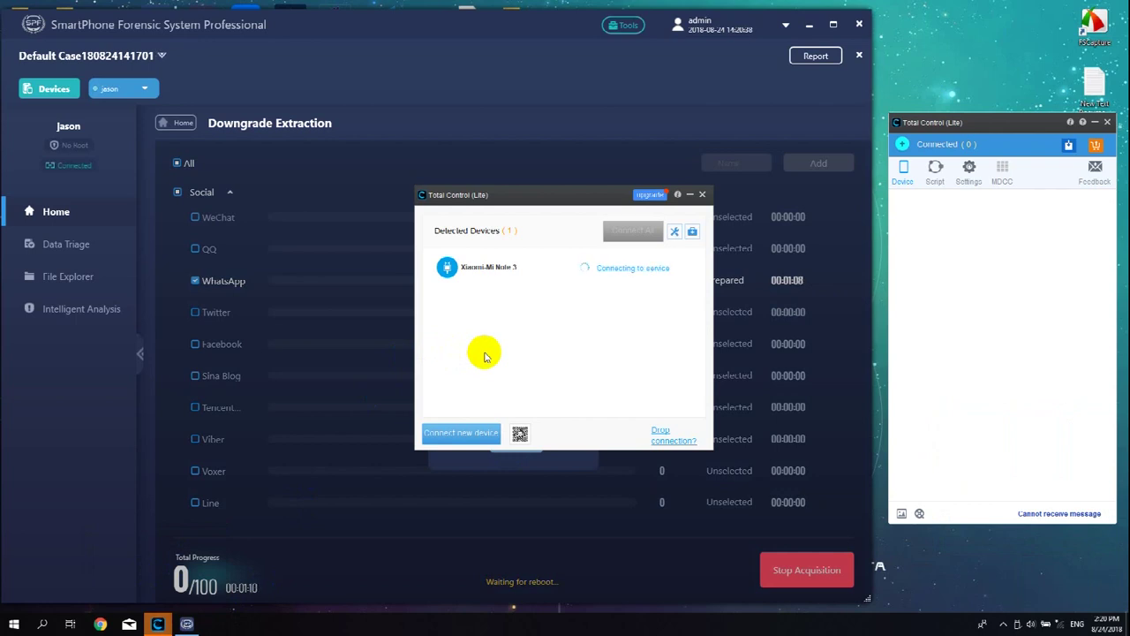
{"action": "mouse_move", "coordinate": [556, 267]}
{"action": "left_click", "coordinate": [638, 267]}
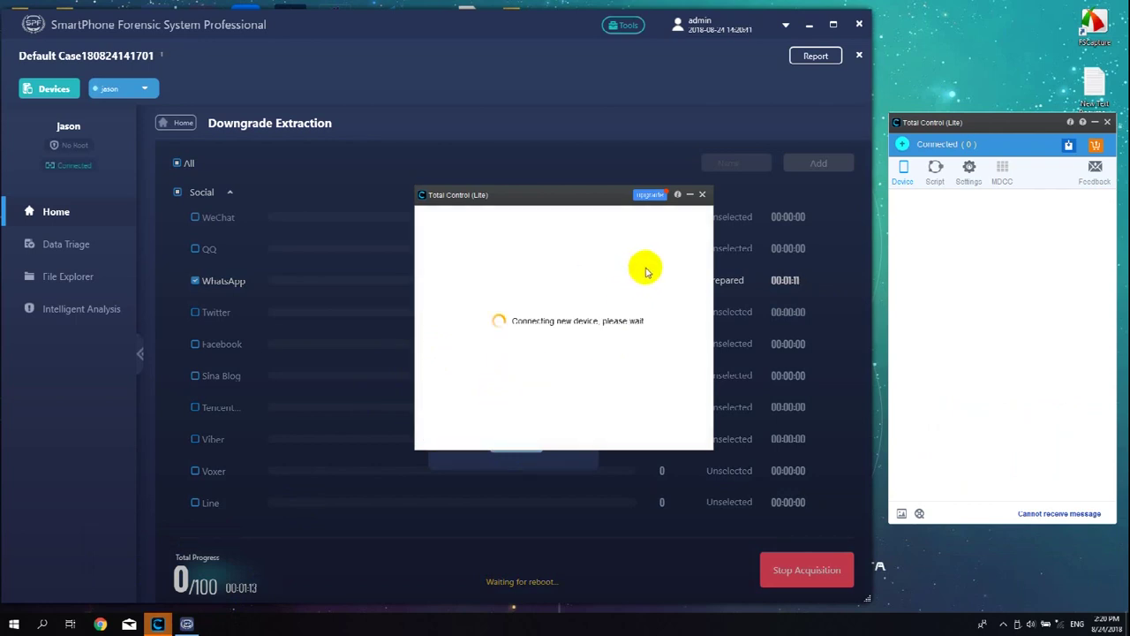
{"action": "left_click", "coordinate": [180, 271]}
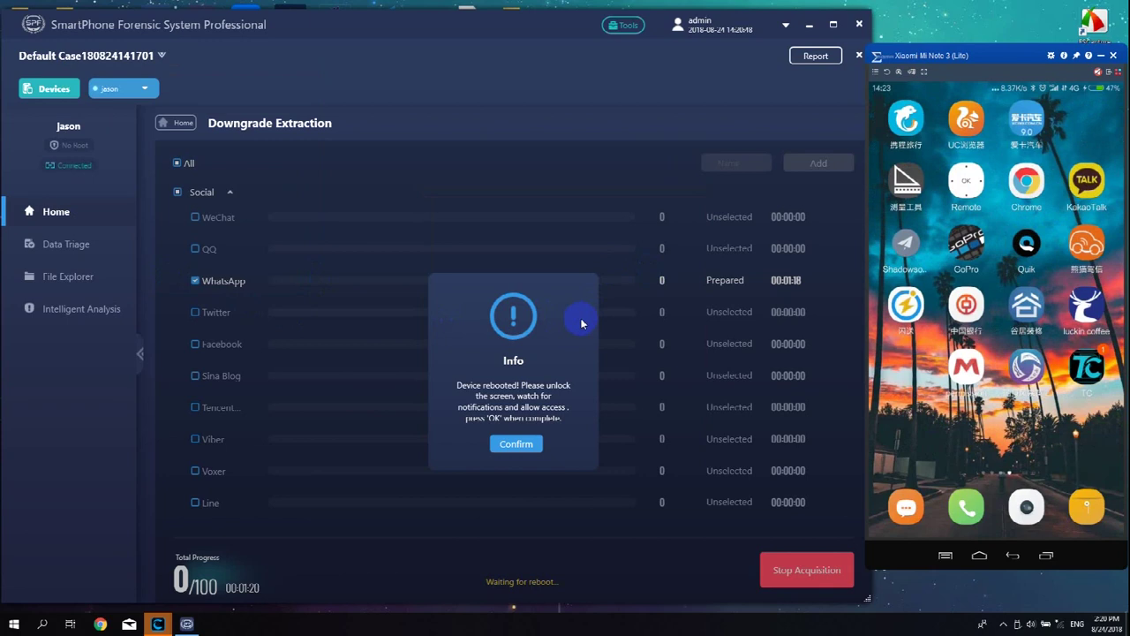
Acknowledge the reboot, approve WhatsApp's USB install, and allow the full phone backup
{"action": "left_click", "coordinate": [520, 448]}
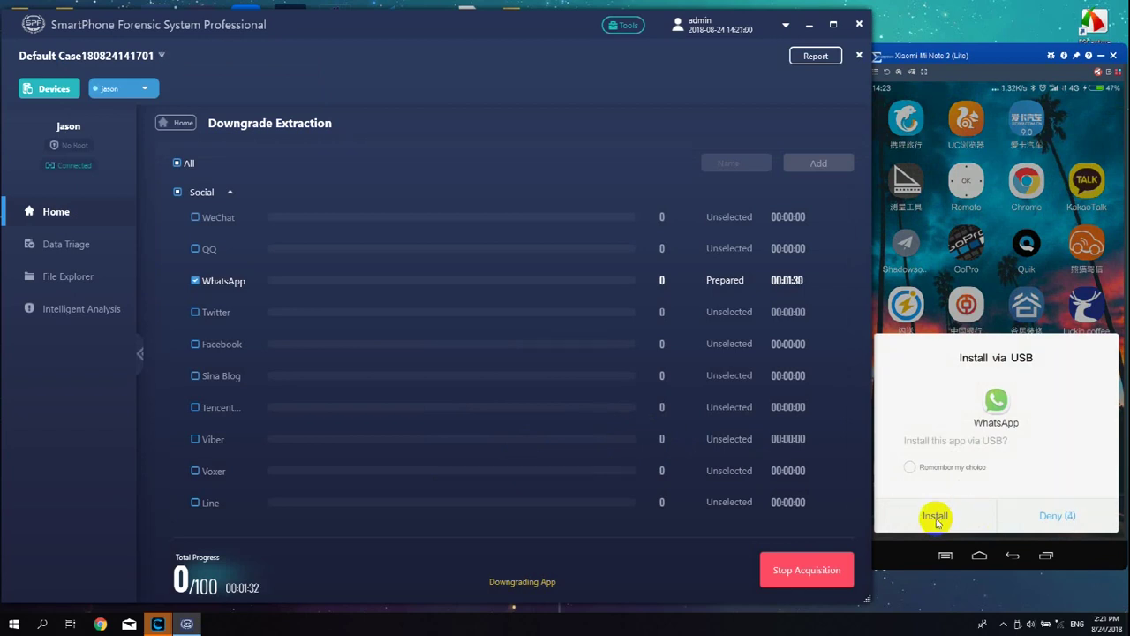
{"action": "left_click", "coordinate": [936, 518]}
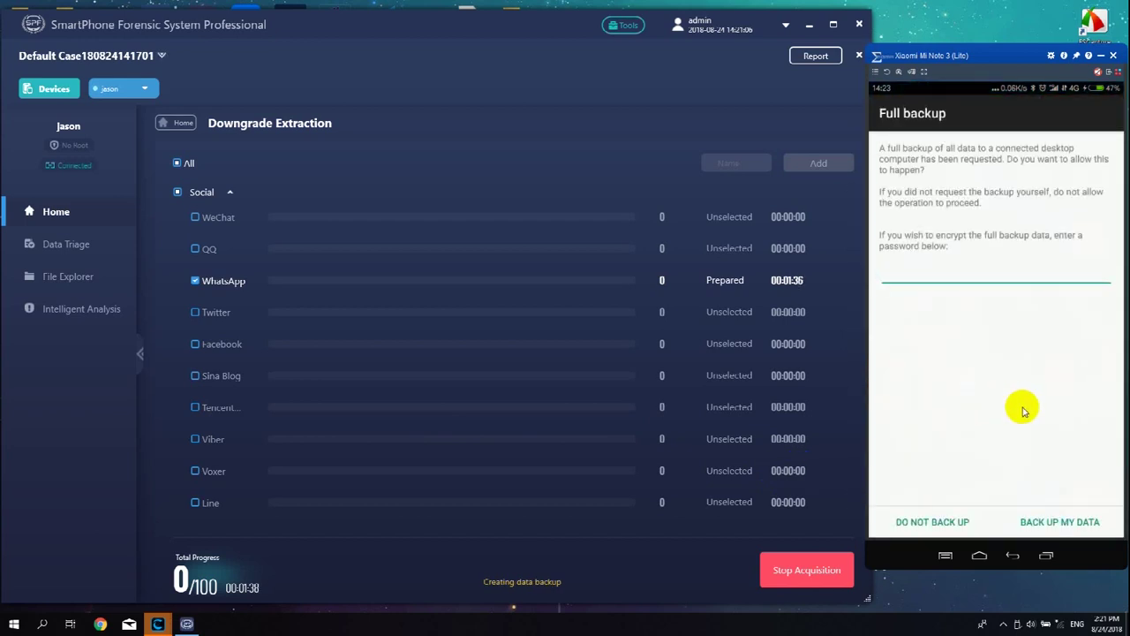
{"action": "left_click", "coordinate": [1079, 523]}
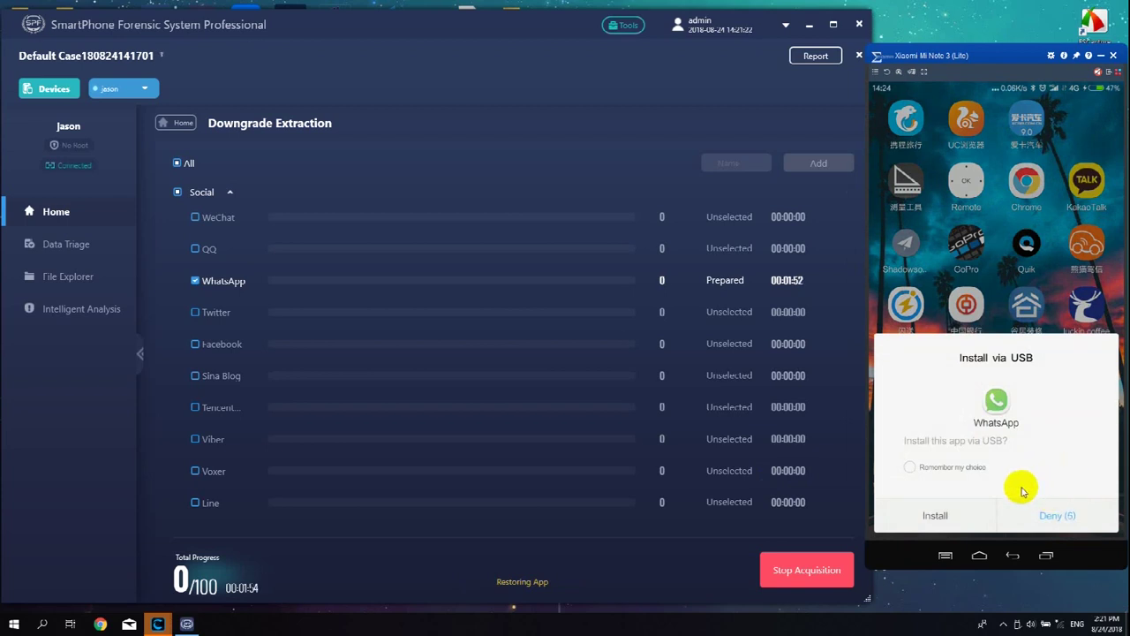
Approve the WhatsApp reinstall over USB so extraction finishes with 581 items
{"action": "left_click", "coordinate": [963, 515]}
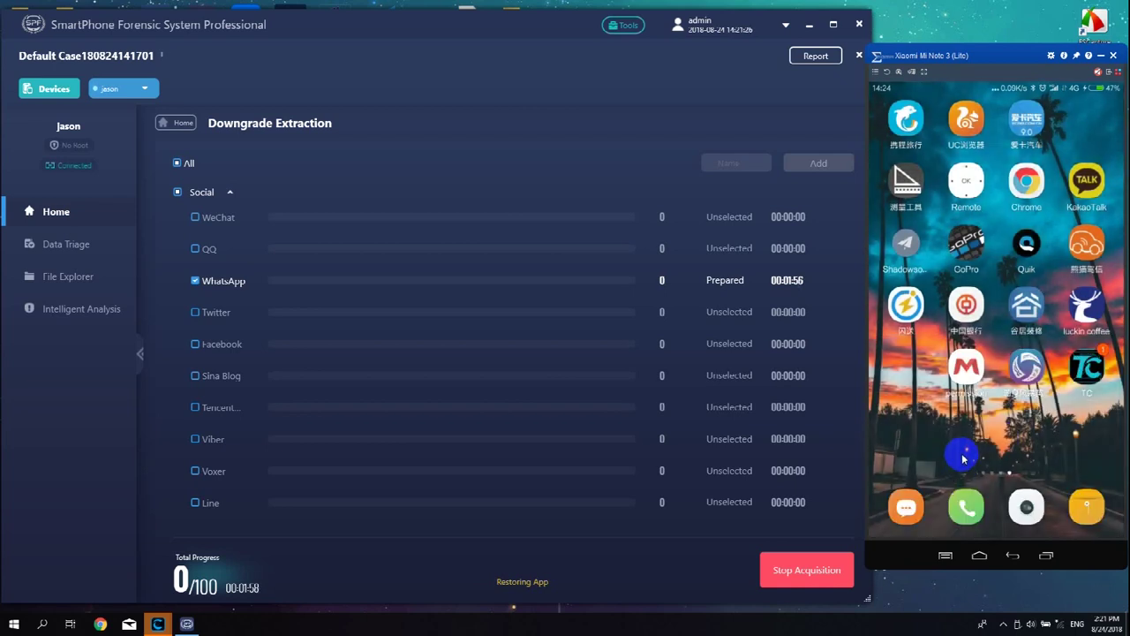
{"action": "left_click_drag", "start_coordinate": [964, 458], "coordinate": [1042, 429]}
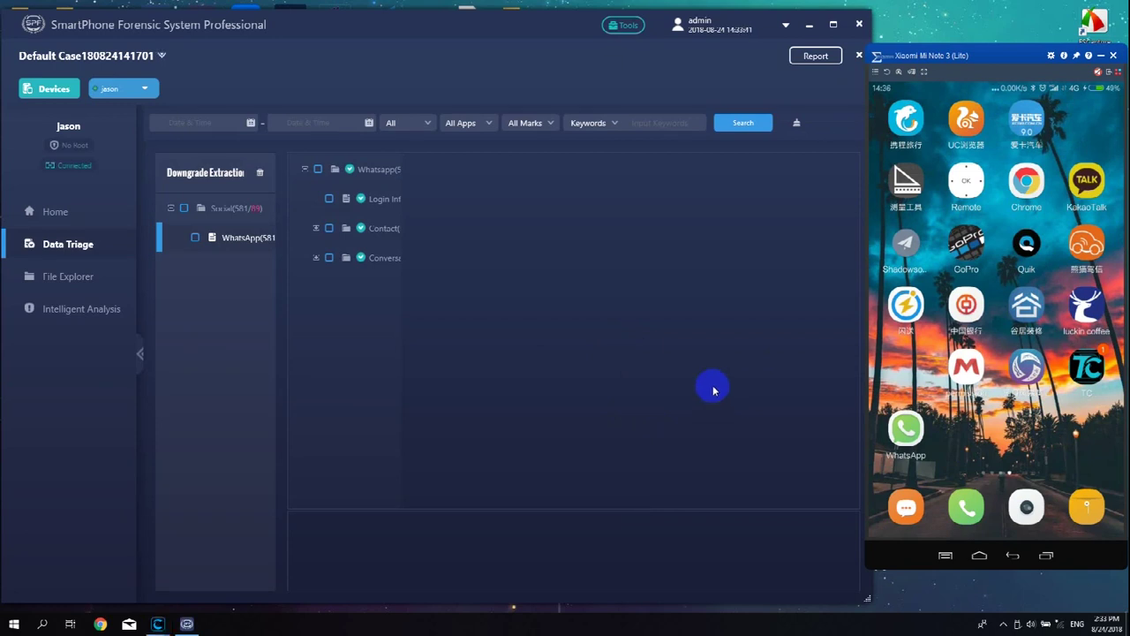
Maximize the window and show one Friend Conversation's messages with the side panel collapsed
{"action": "left_click", "coordinate": [832, 23]}
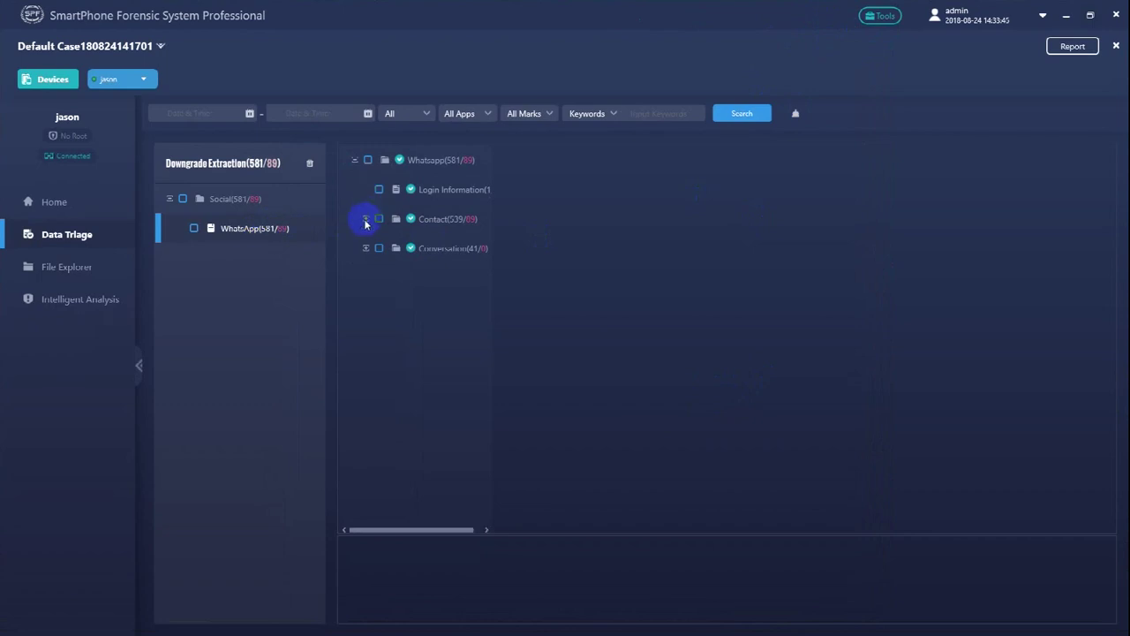
{"action": "left_click", "coordinate": [366, 248]}
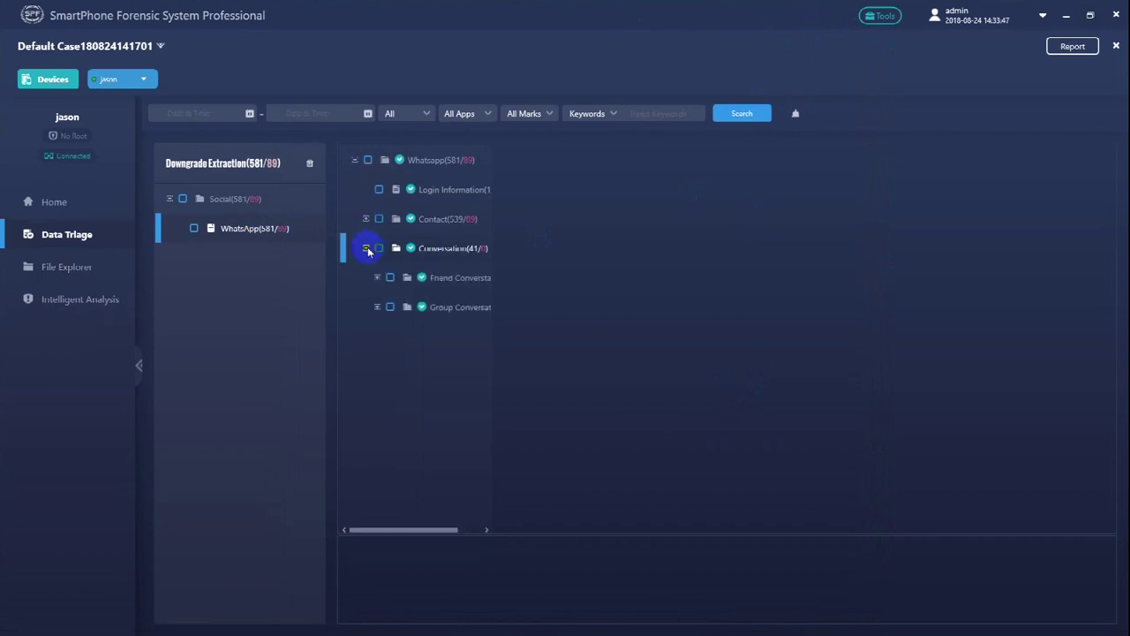
{"action": "left_click", "coordinate": [378, 279]}
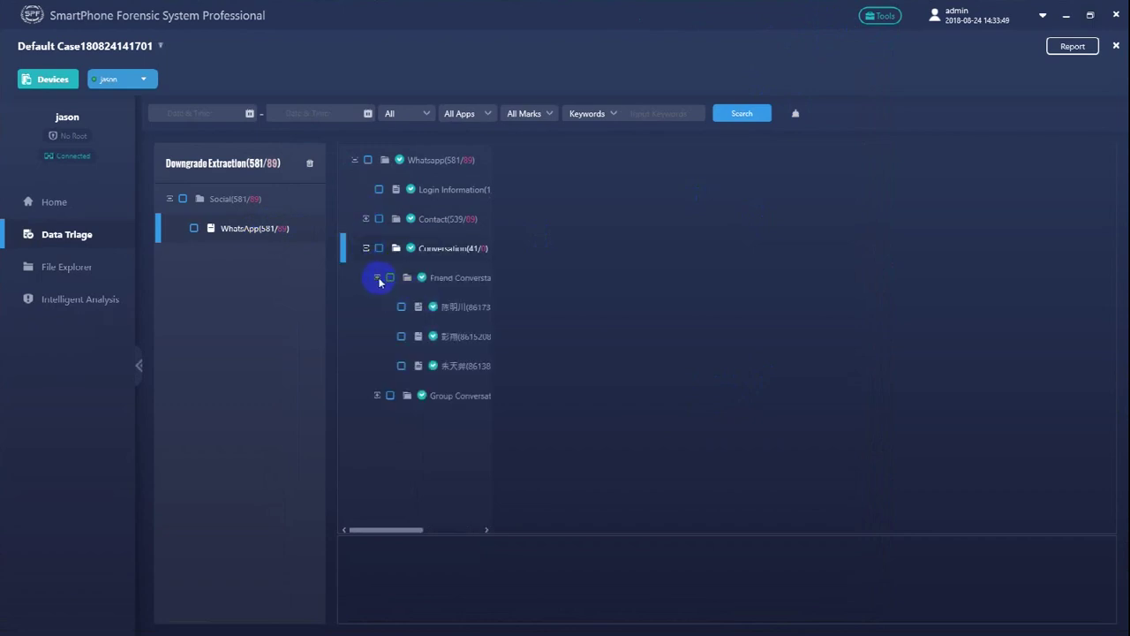
{"action": "left_click", "coordinate": [471, 345]}
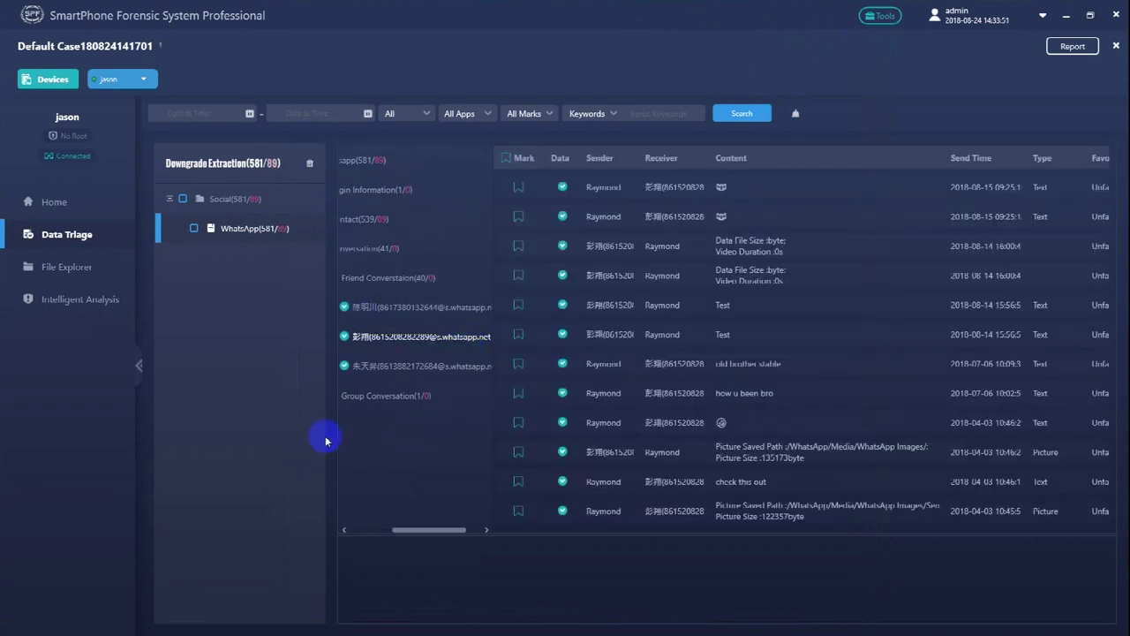
{"action": "left_click", "coordinate": [138, 365]}
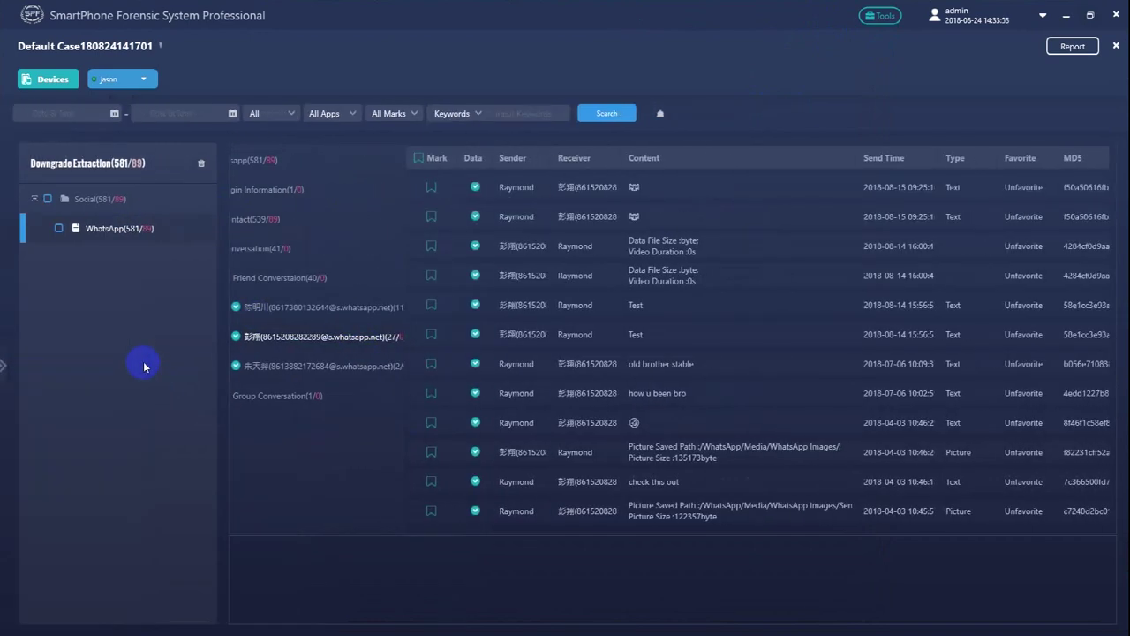
Open the Forensic Report dialog, defaulting to all extracted data in HTML
{"action": "left_click", "coordinate": [1062, 50]}
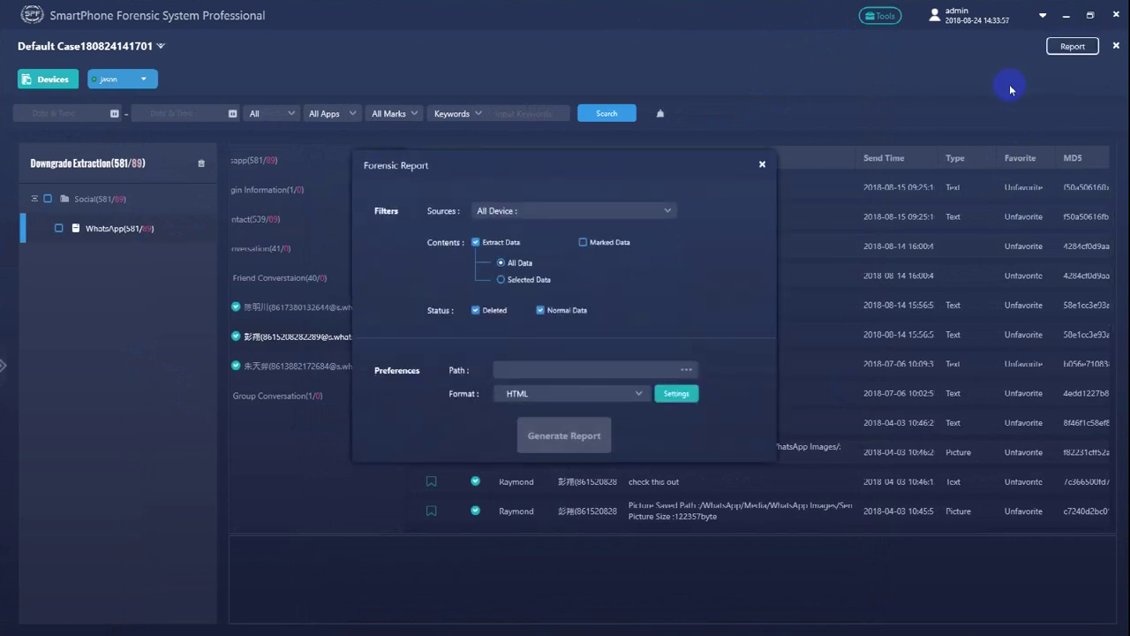